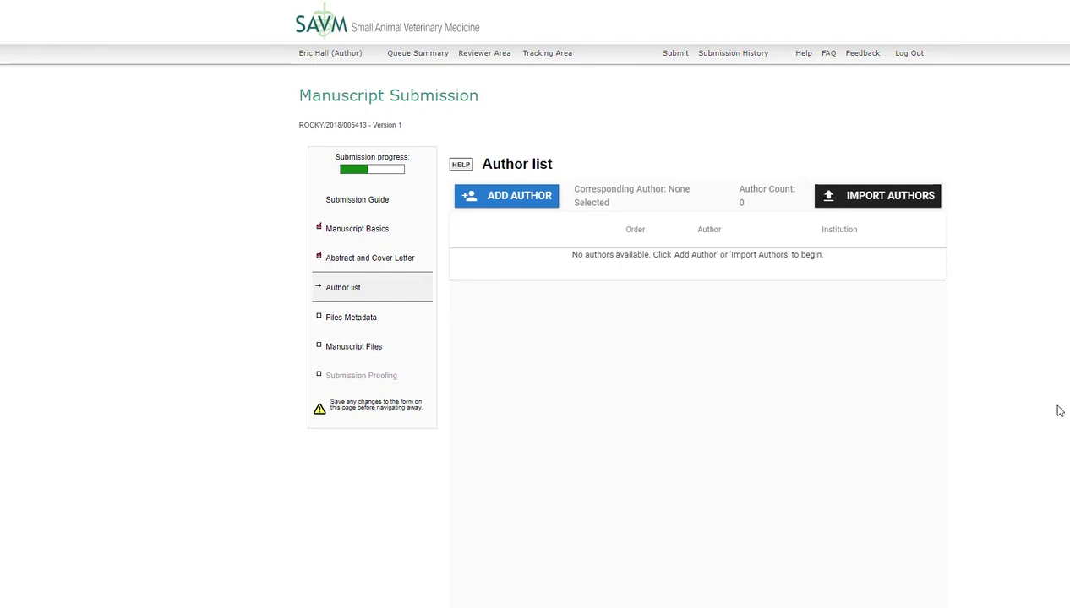
- Start a new author entry and auto-fill the co-author's details from their email address
click(517, 197)
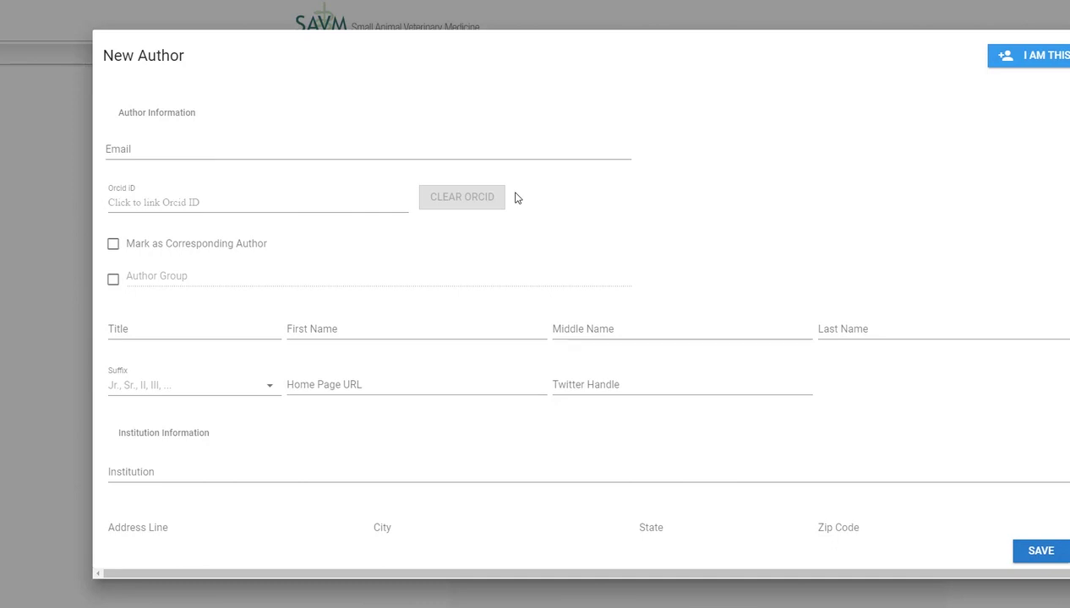
click(297, 150)
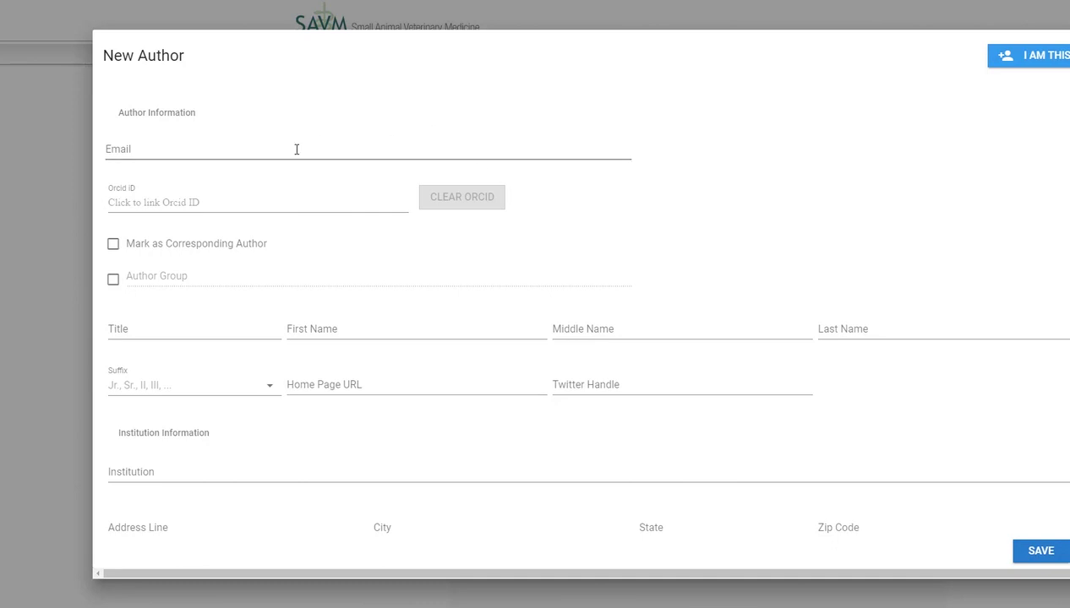
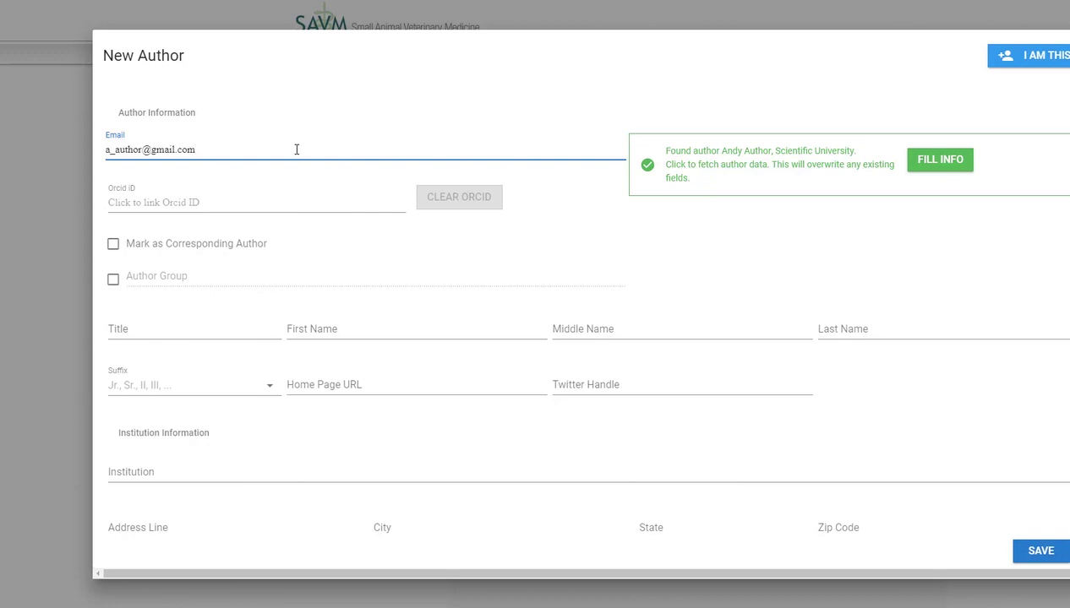
click(954, 168)
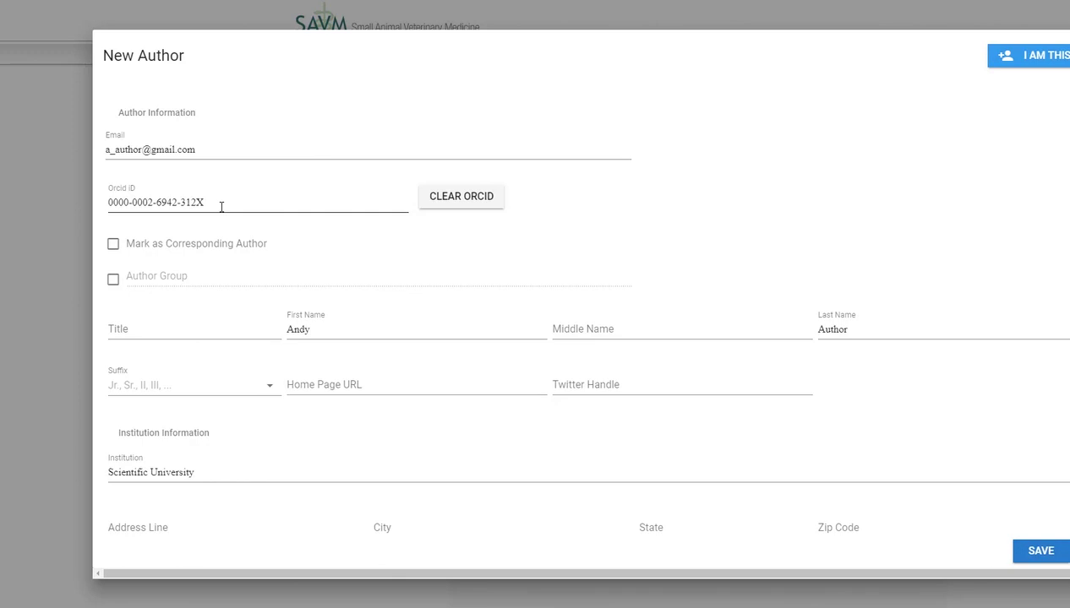
- Re-link the author's ORCID iD through an ORCID search and save them to the list
click(485, 208)
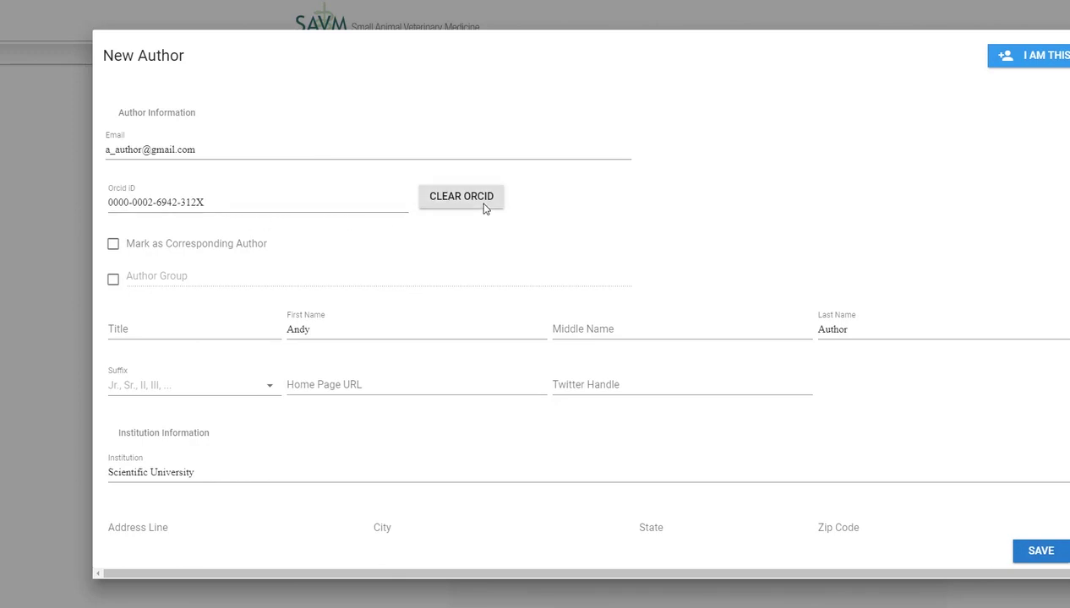
click(287, 203)
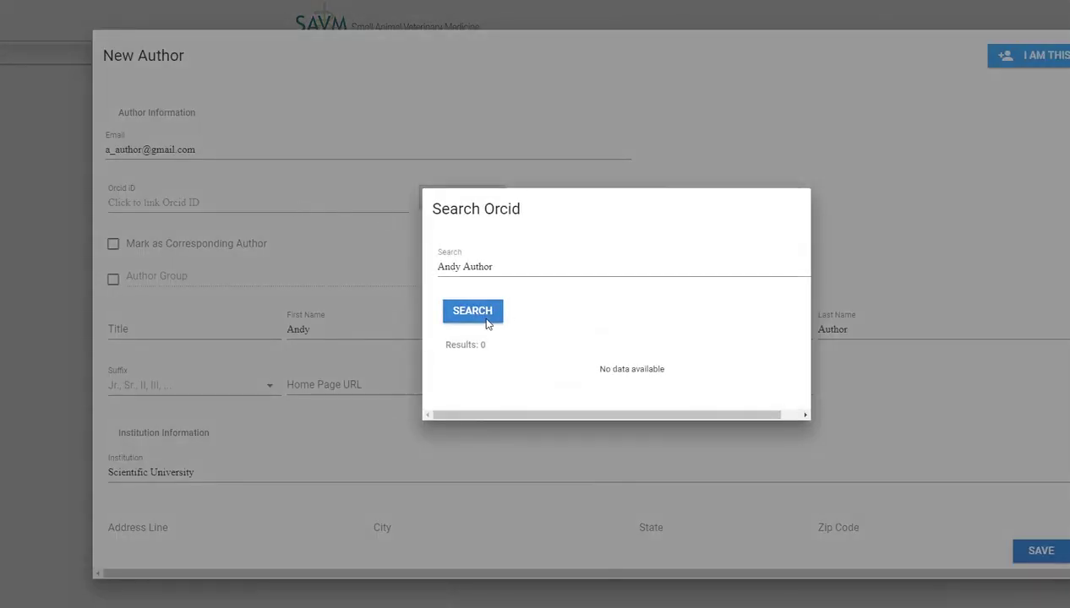
click(486, 321)
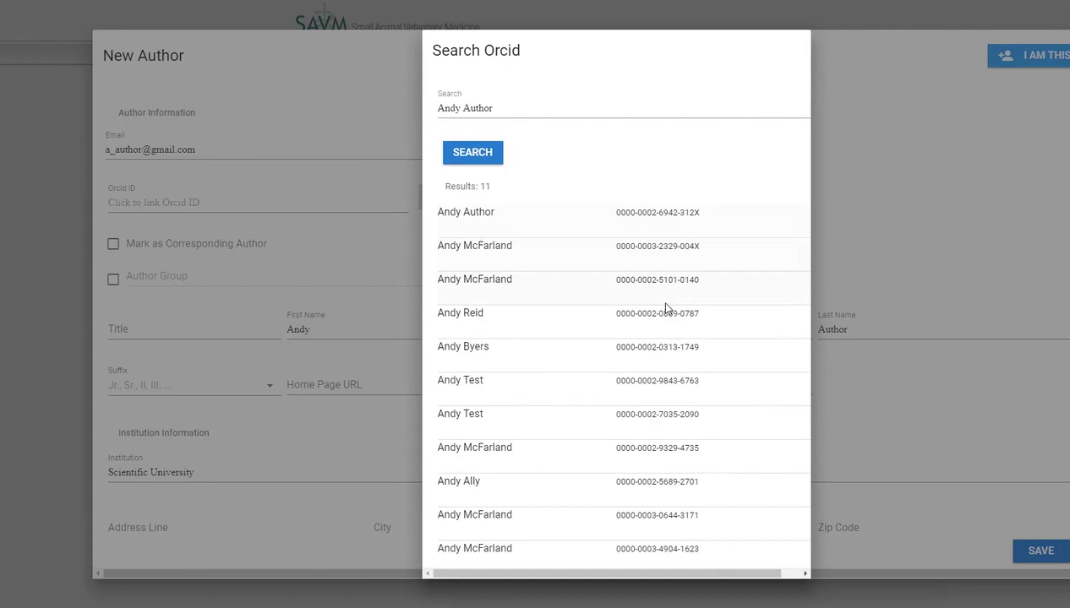
click(511, 218)
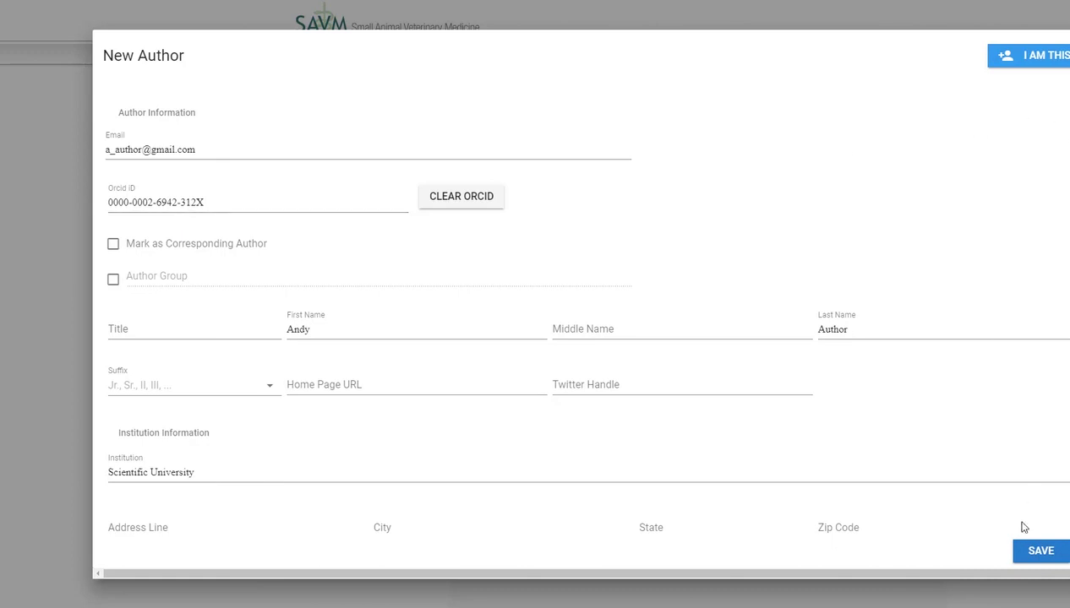
click(1040, 552)
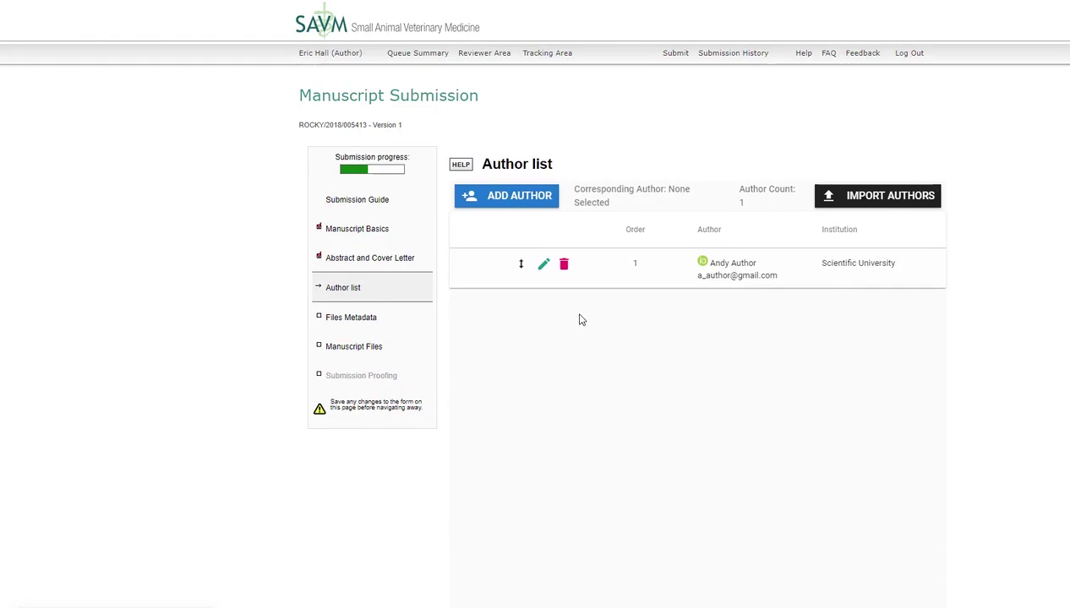
- Add the signed-in HighWire user as a second author marked as corresponding author
click(511, 203)
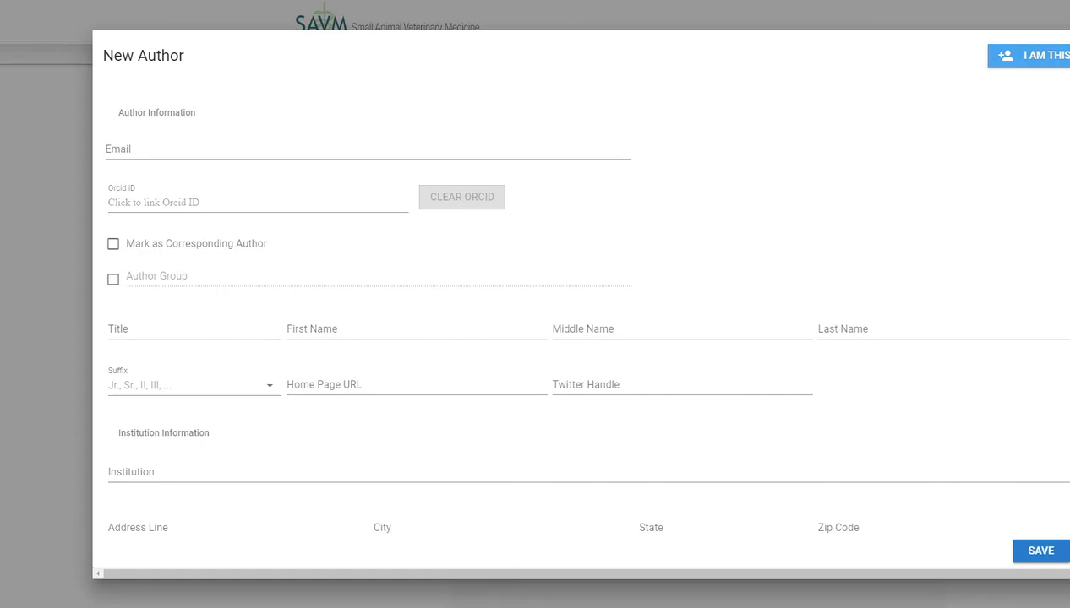
click(1035, 55)
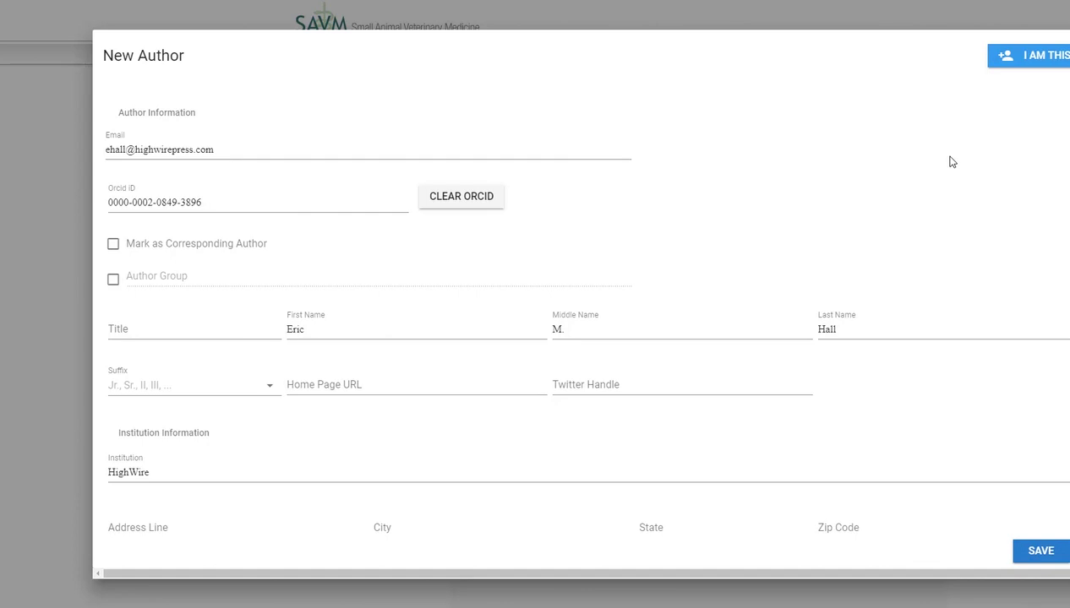
click(113, 247)
click(1038, 558)
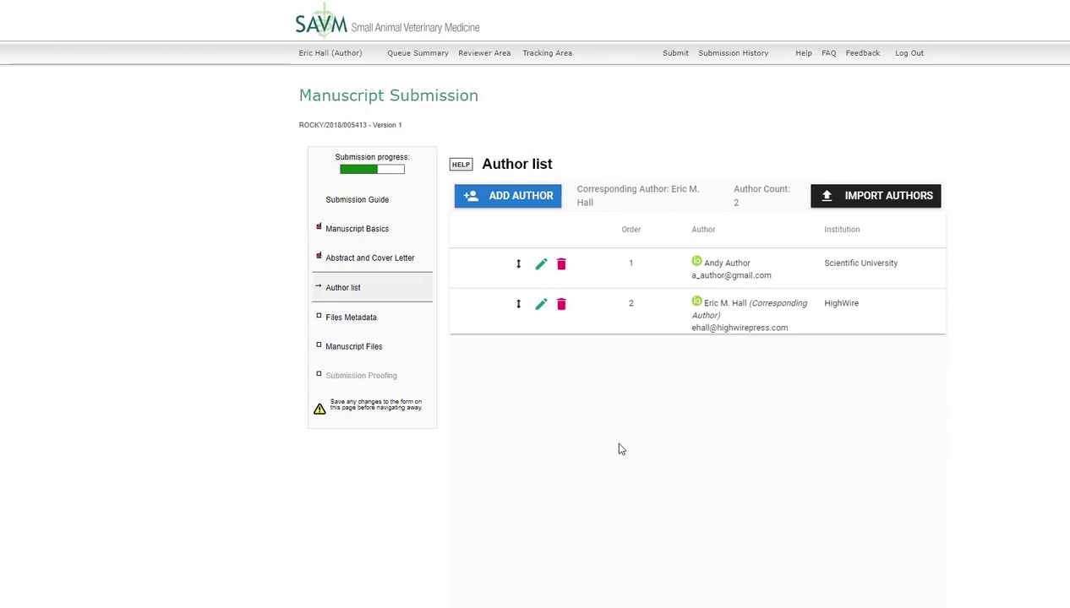
- Begin a third author entry with the author's email, first name and last name
click(507, 196)
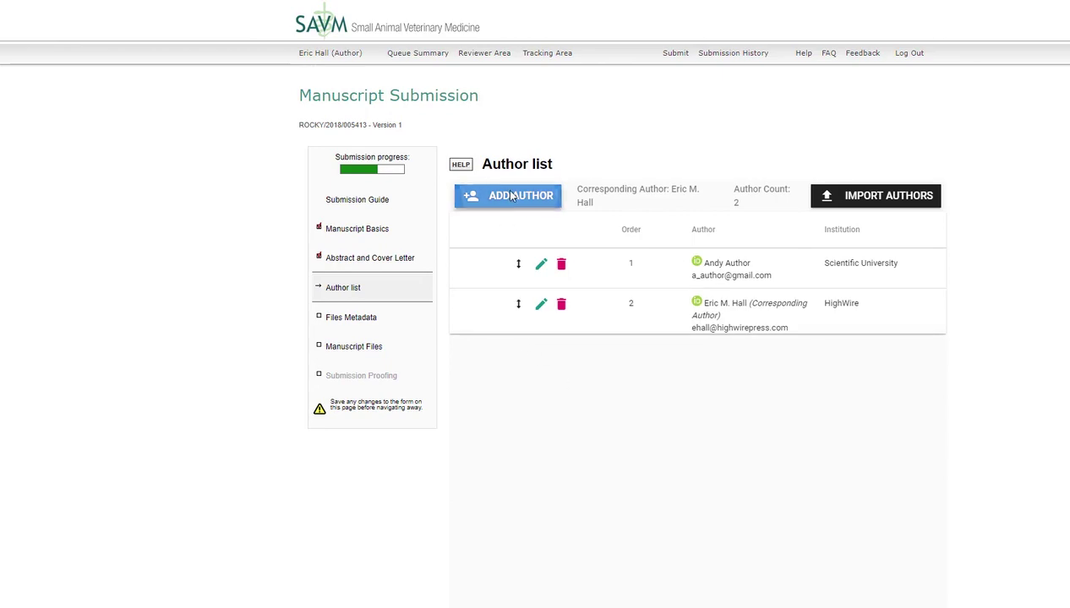
click(422, 148)
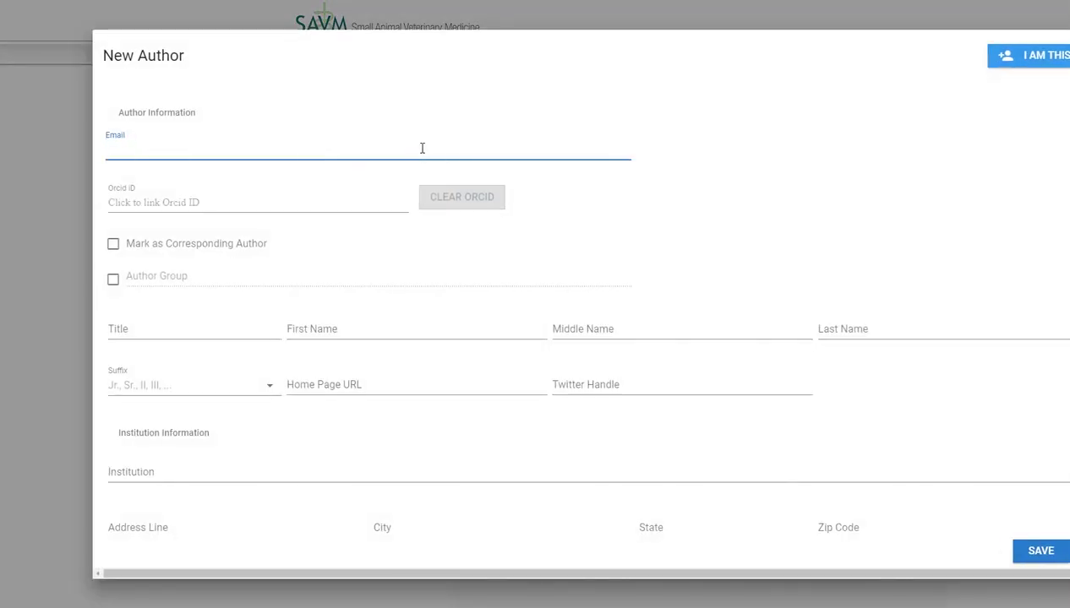
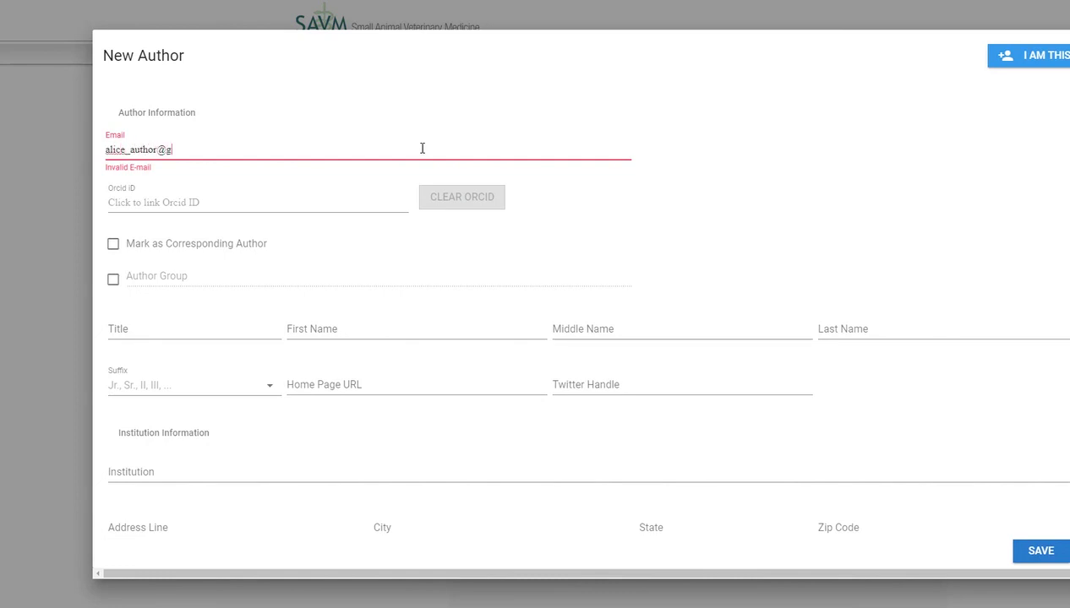
click(417, 330)
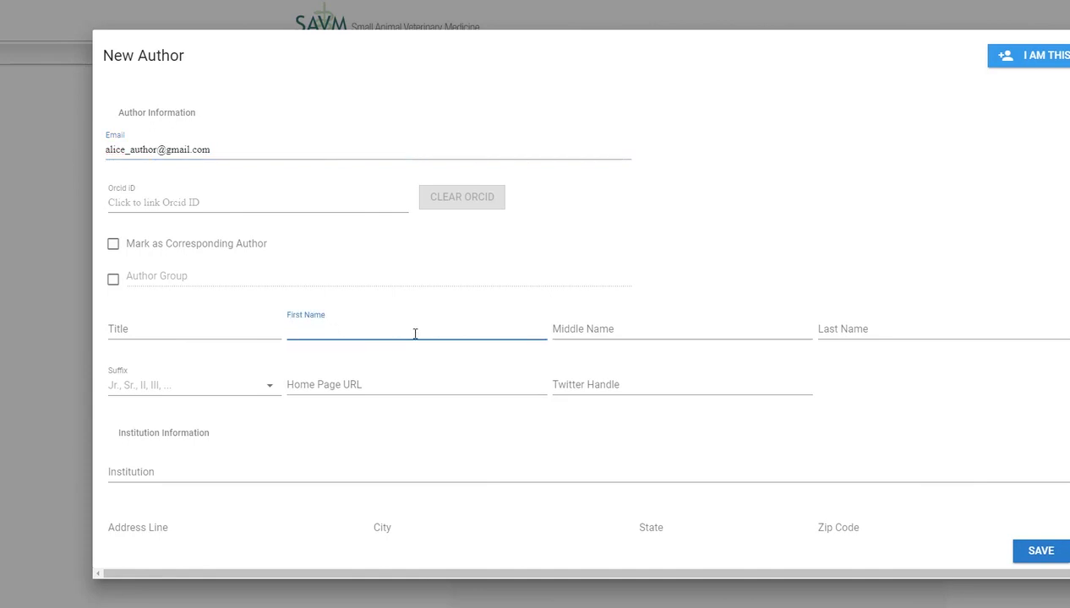
text(Alice)
key(Tab)
key(Tab)
text(Autho)
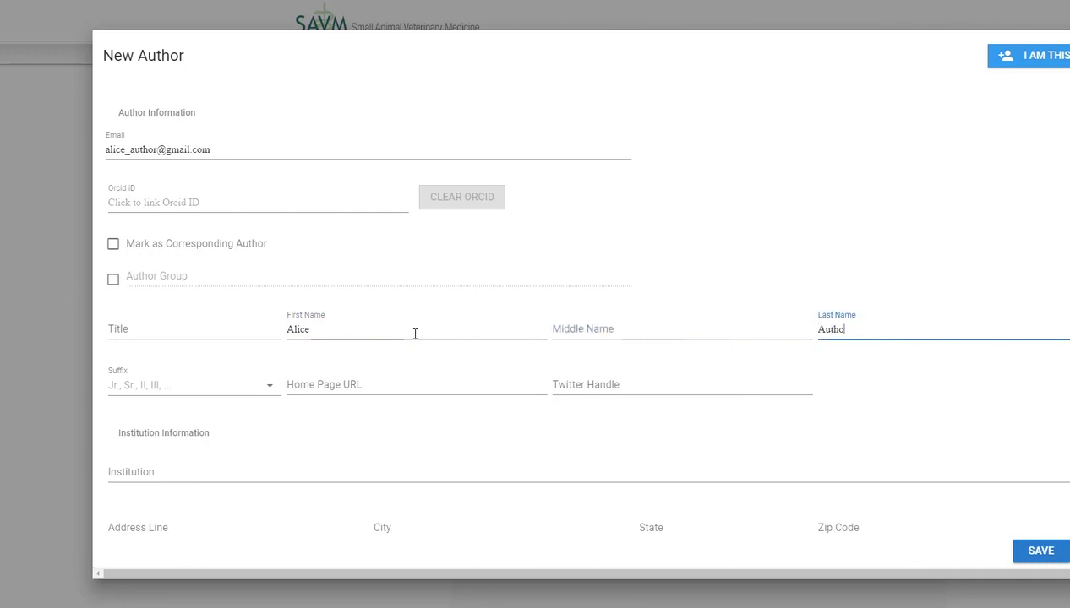
text(r)
- Set institution to Scientific University and country to United States, then save the author
click(214, 473)
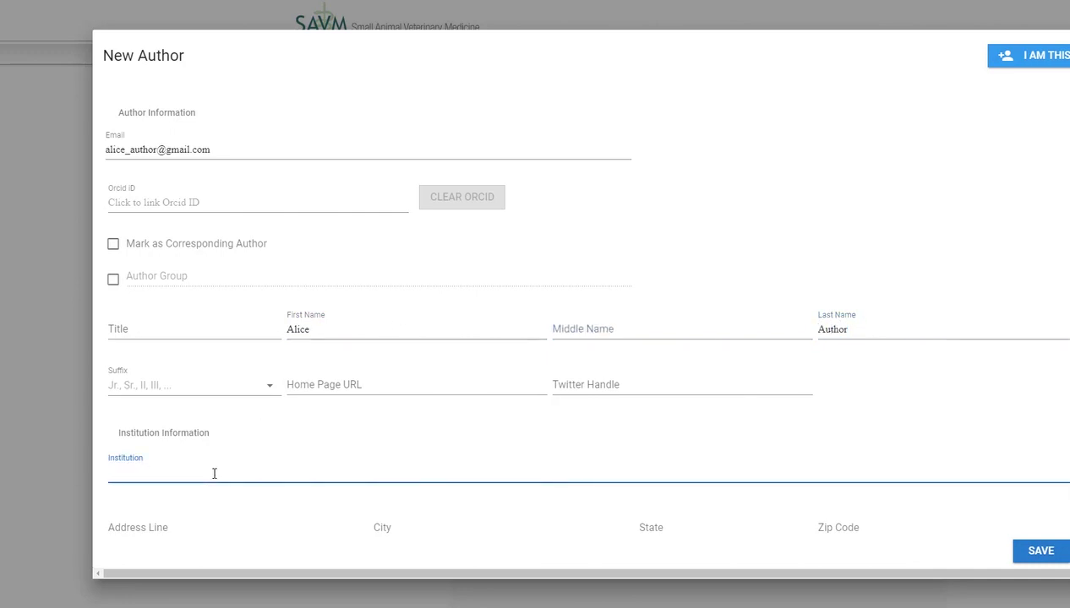
text(Scientific Universit)
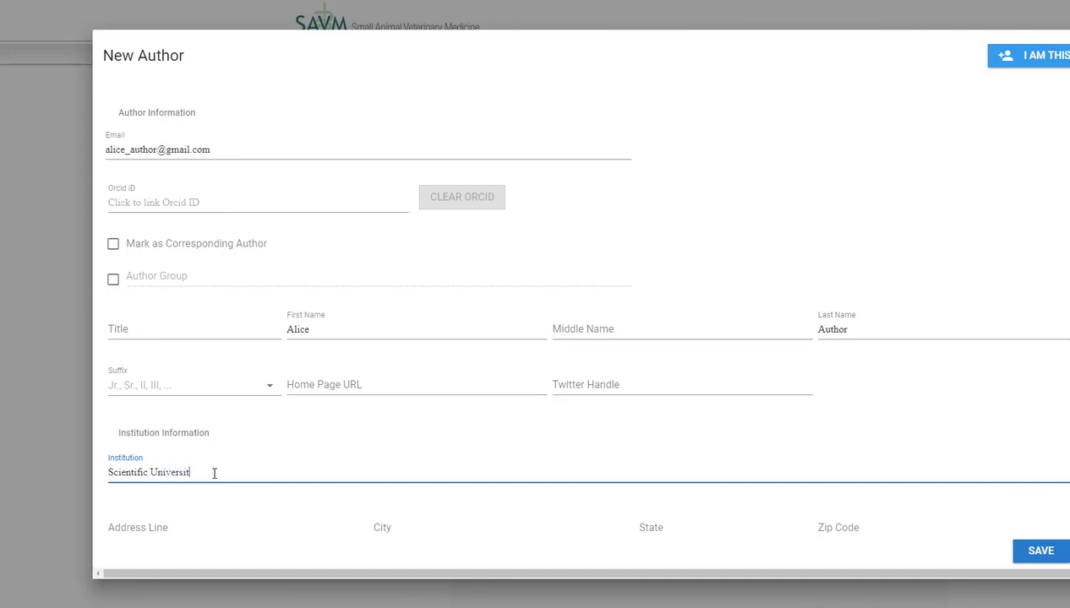
text(y)
scroll(213, 473, down, 1)
click(210, 486)
text(U)
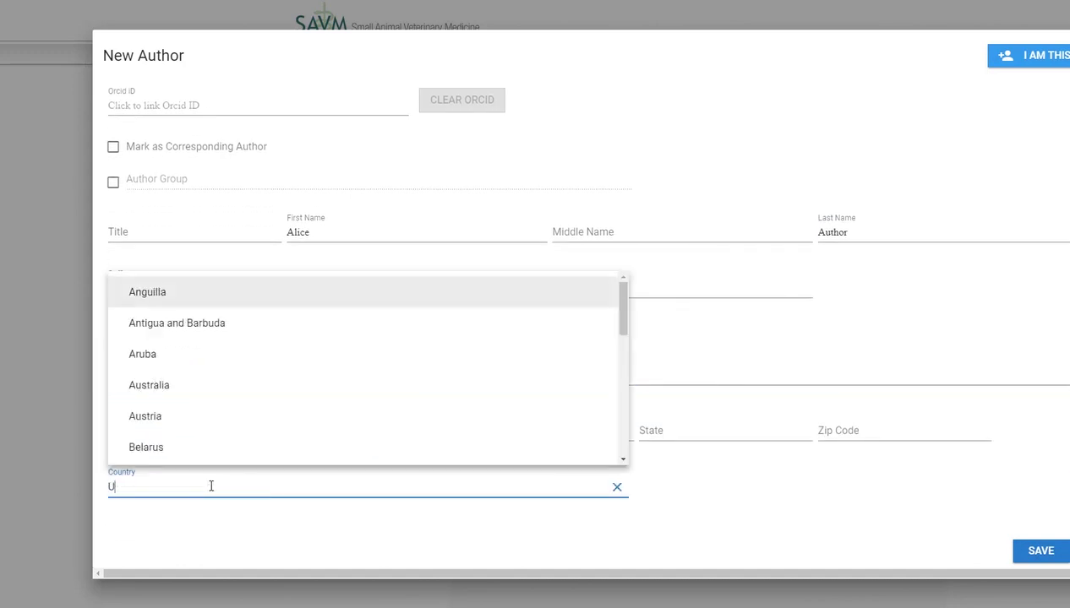
text(nited)
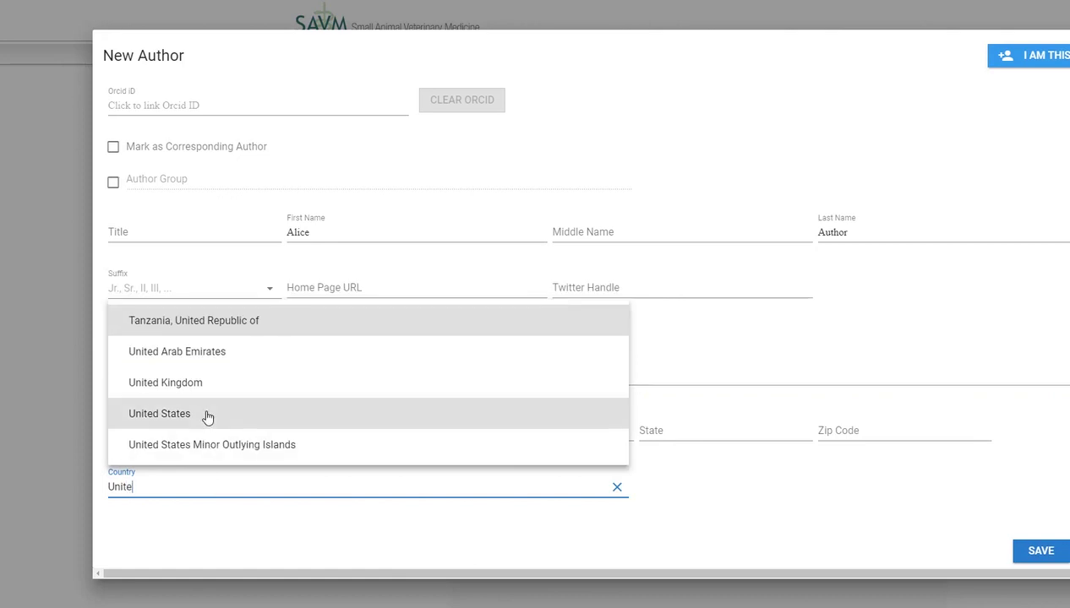
click(208, 414)
click(1045, 553)
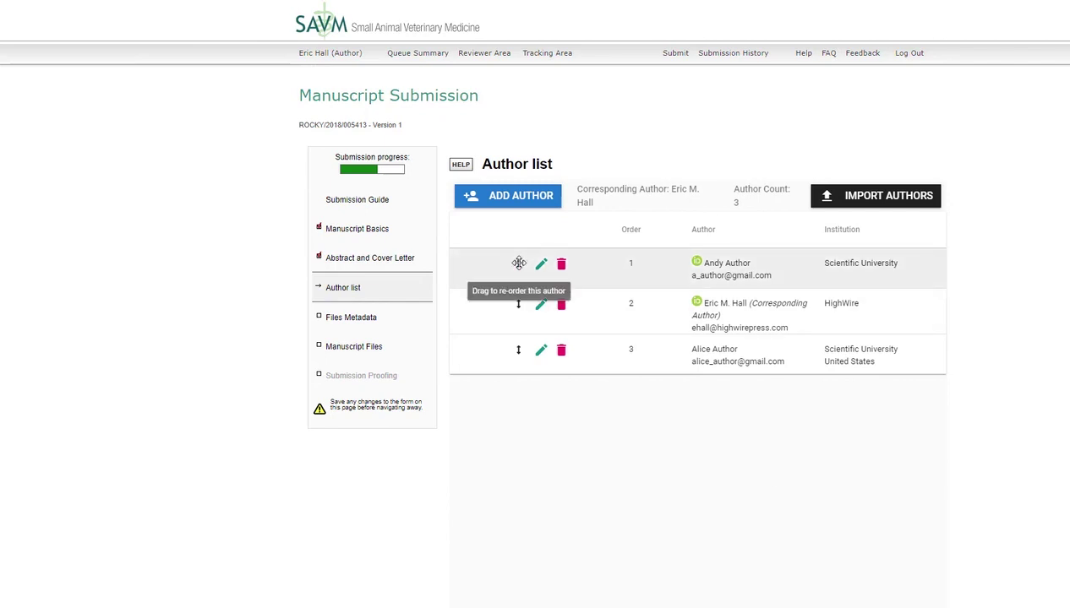
- Reorder the authors and delete the Scientific University author, leaving the HighWire corresponding author first
drag(518, 263, 515, 311)
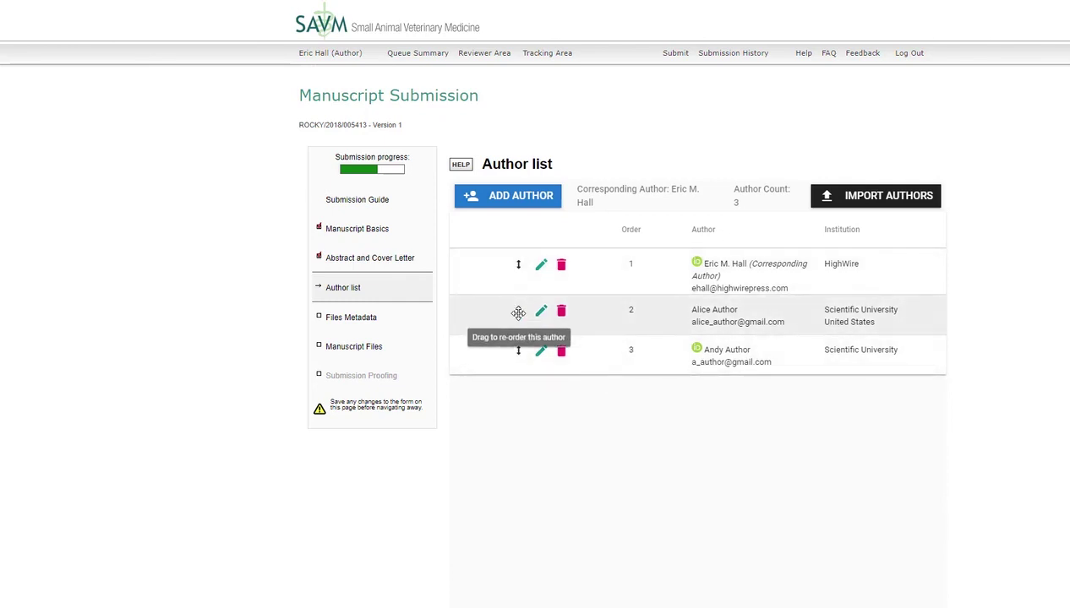
drag(518, 312, 515, 265)
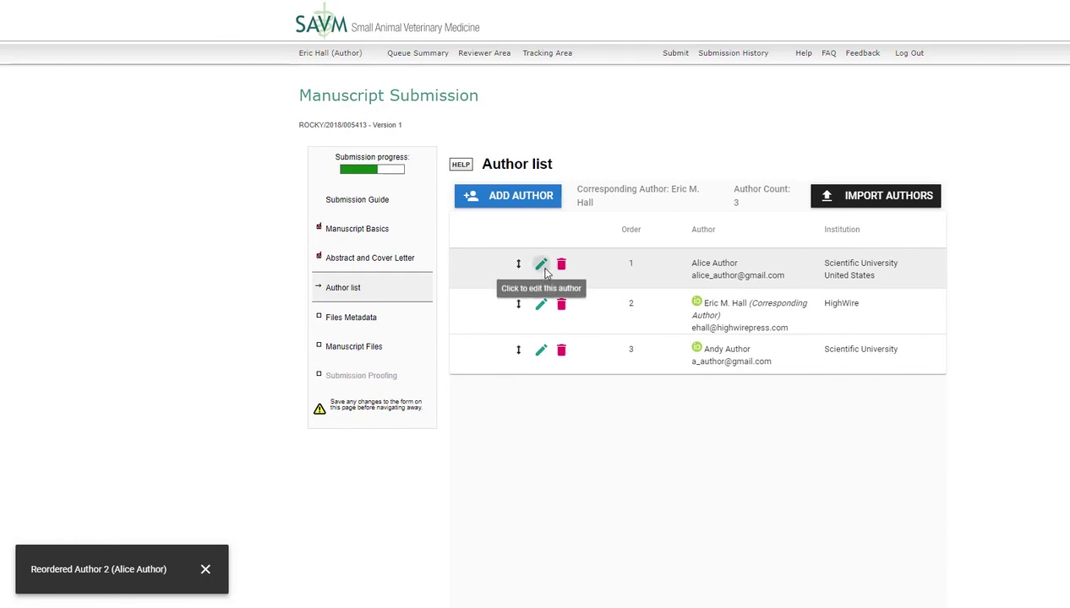
click(545, 273)
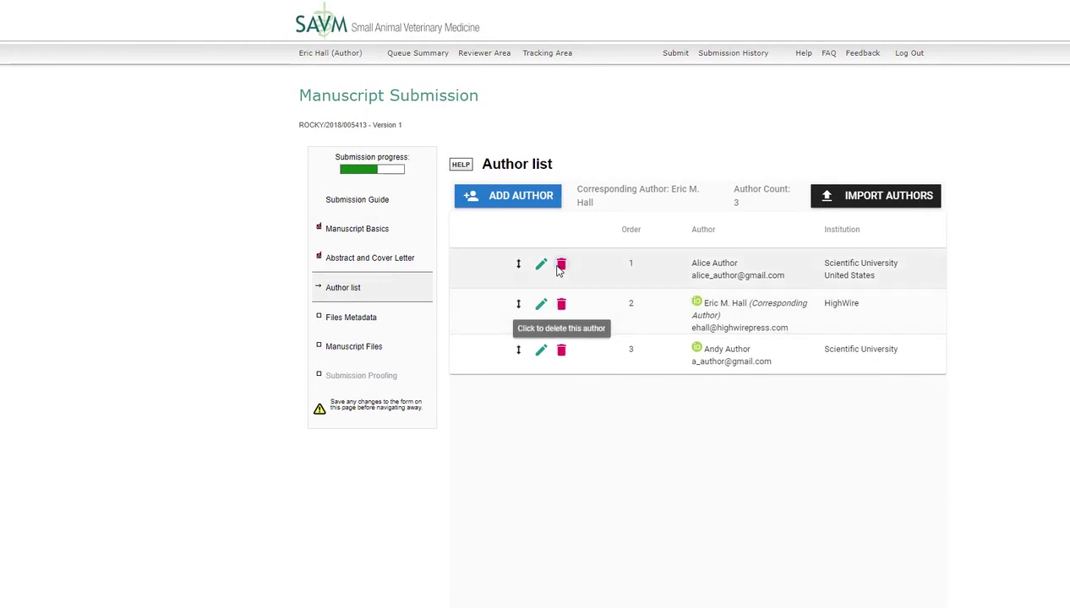
click(561, 265)
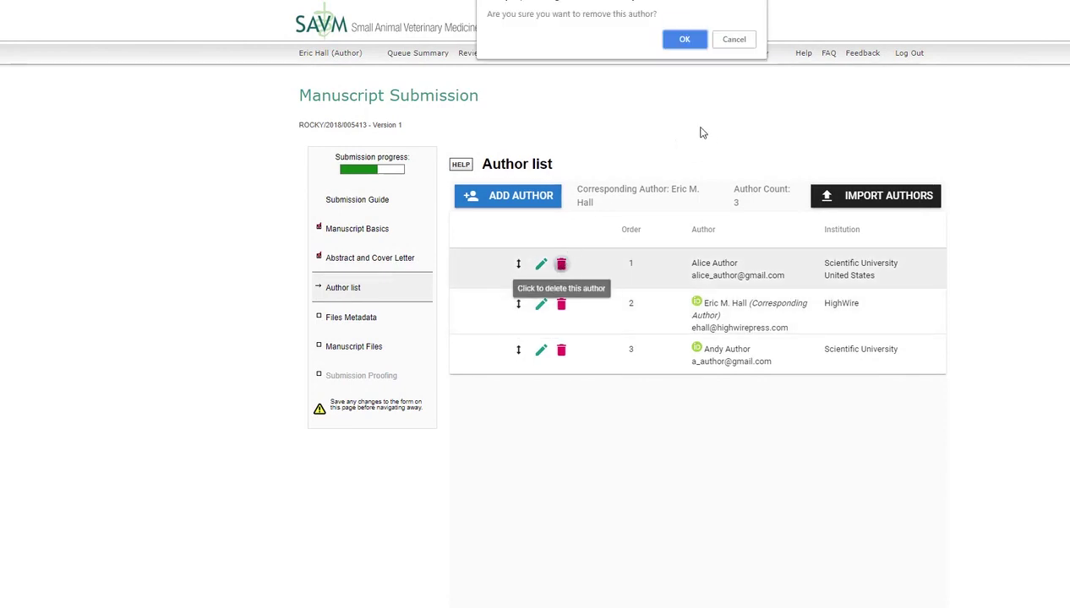
click(686, 40)
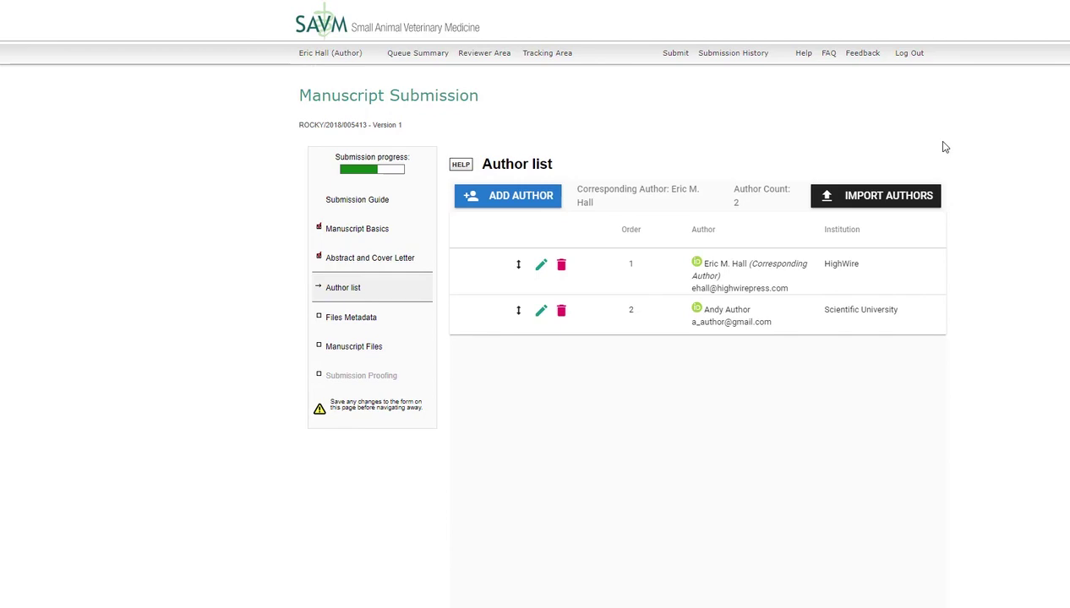
click(898, 195)
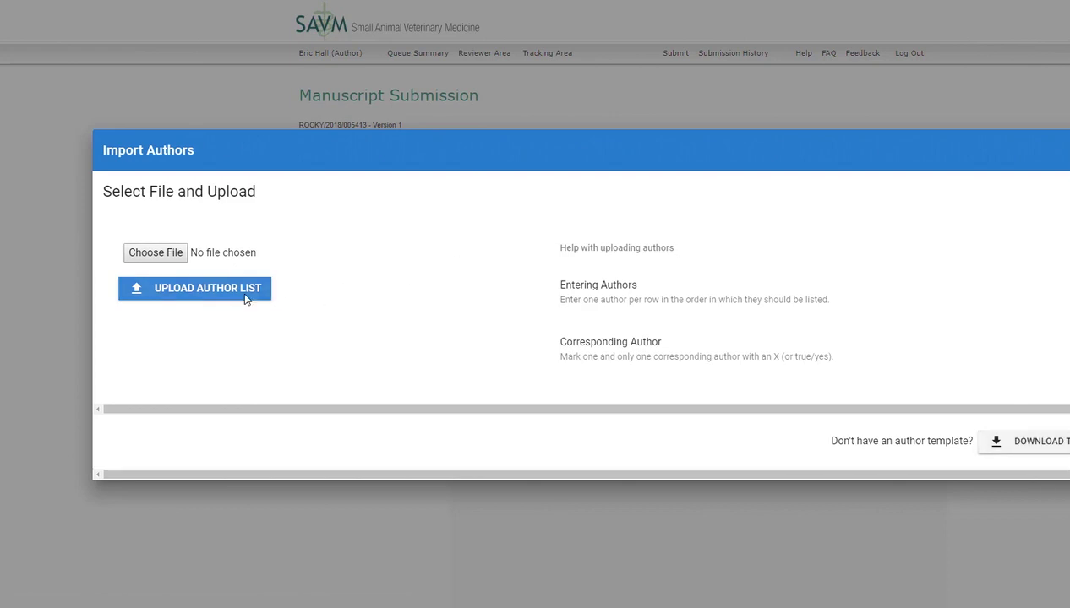
click(1037, 178)
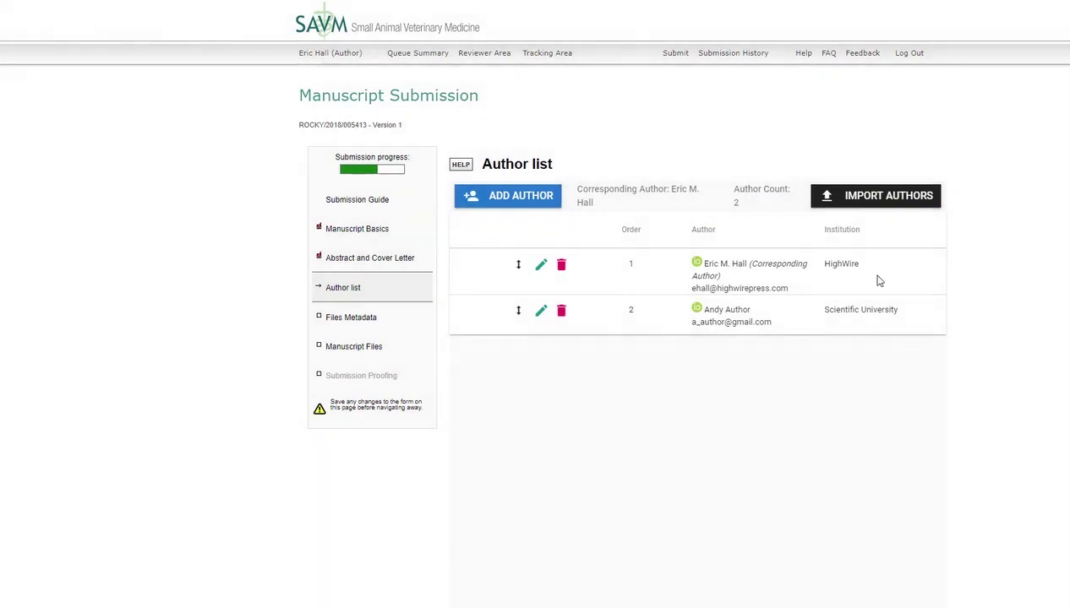